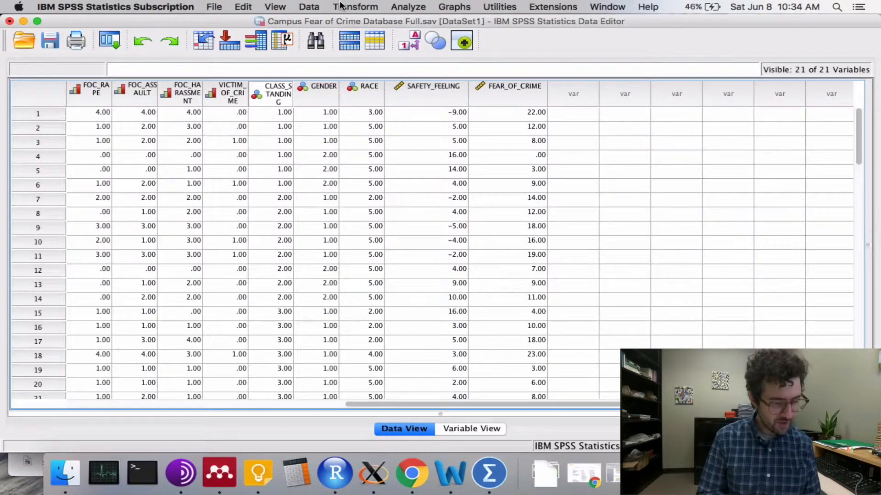
- Start a Recode into Different Variables operation with the student classification variable CLASS_STANDING as the input variable
{"action": "left_click", "coordinate": [341, 5]}
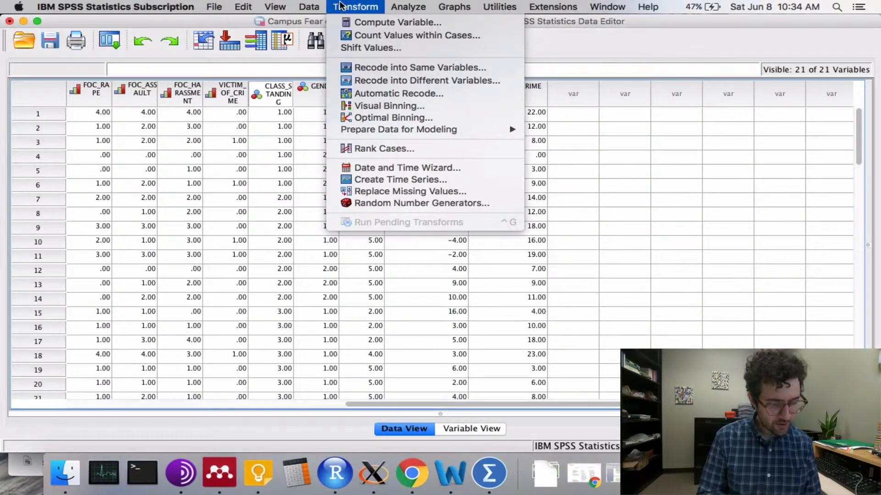
{"action": "left_click", "coordinate": [405, 84]}
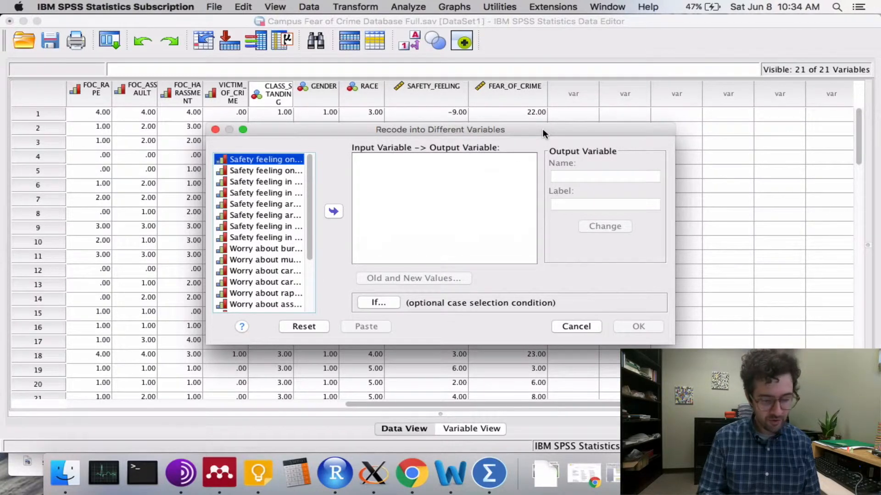
{"action": "left_click_drag", "start_coordinate": [542, 128], "coordinate": [542, 98]}
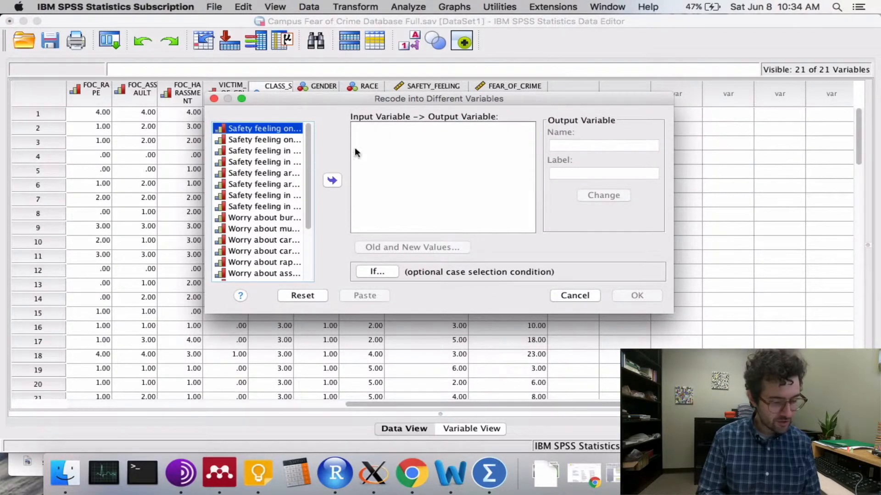
{"action": "left_click_drag", "start_coordinate": [308, 166], "coordinate": [308, 235]}
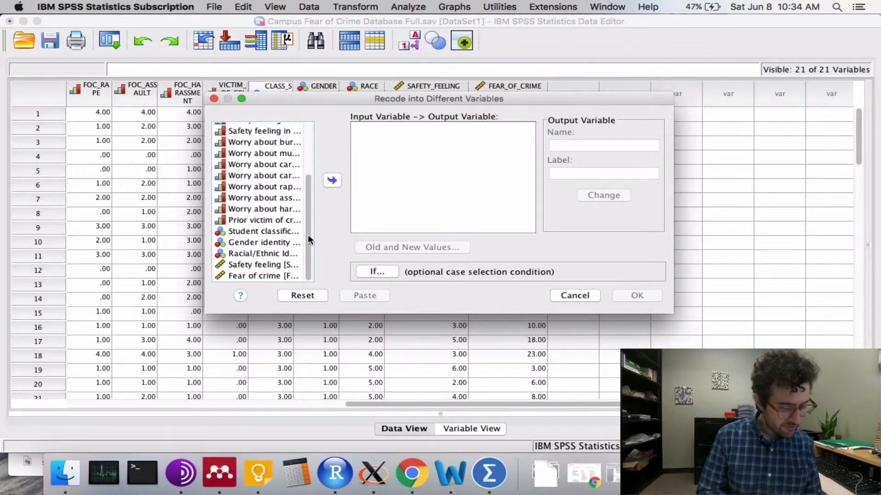
{"action": "left_click", "coordinate": [247, 231]}
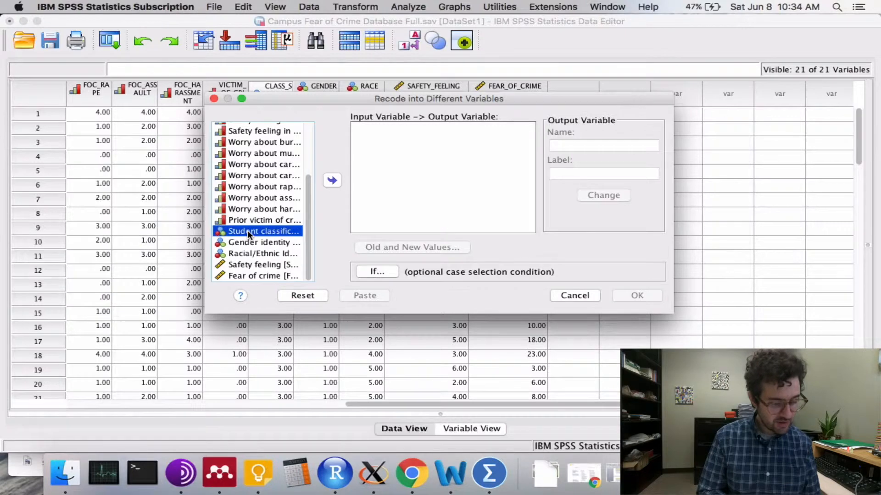
{"action": "left_click", "coordinate": [332, 180]}
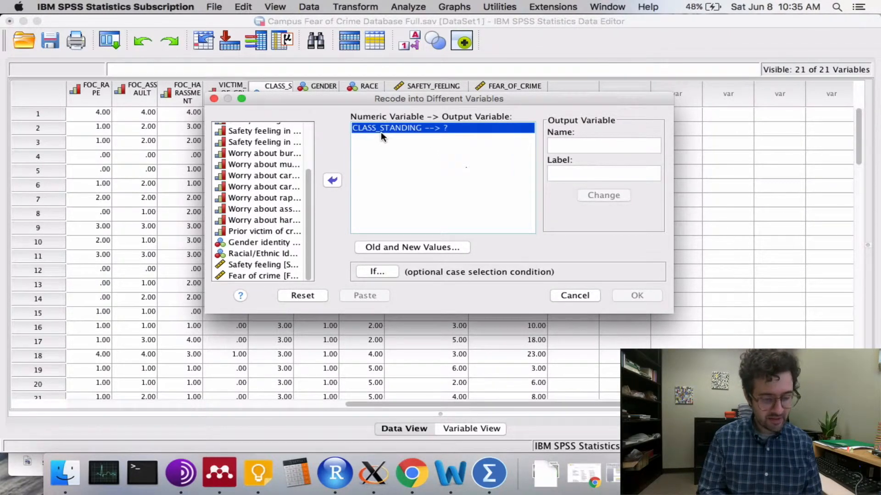
- Name the output variable CLASS_STANDING_D, label it "Academic class standing (Freshman vs Non-freshman)", and apply it to CLASS_STANDING
{"action": "left_click", "coordinate": [572, 143]}
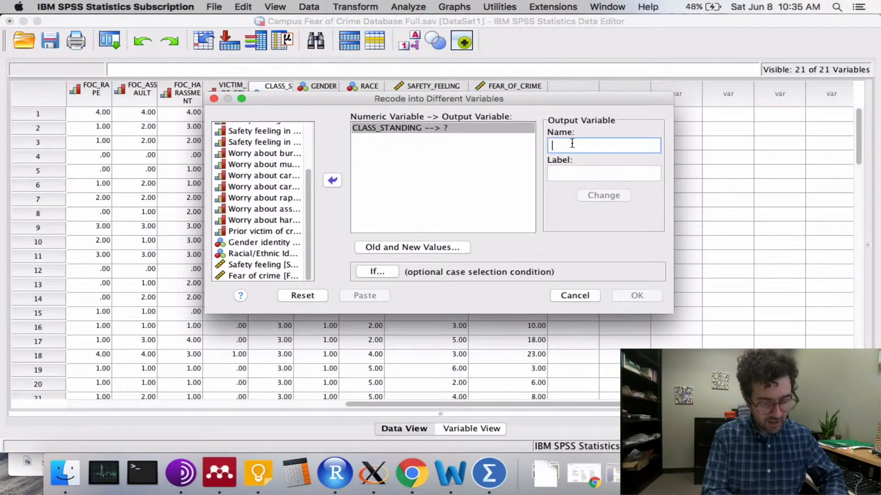
{"action": "type", "text": "CLASS_"}
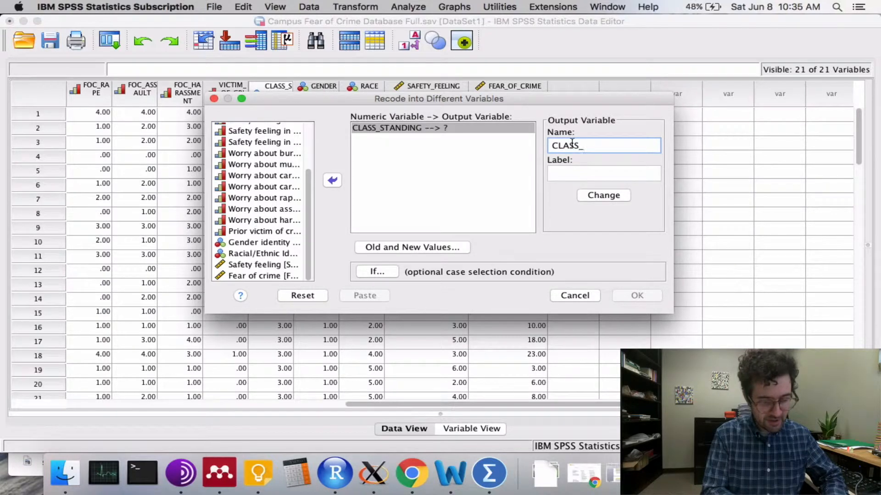
{"action": "type", "text": "STANDING_D"}
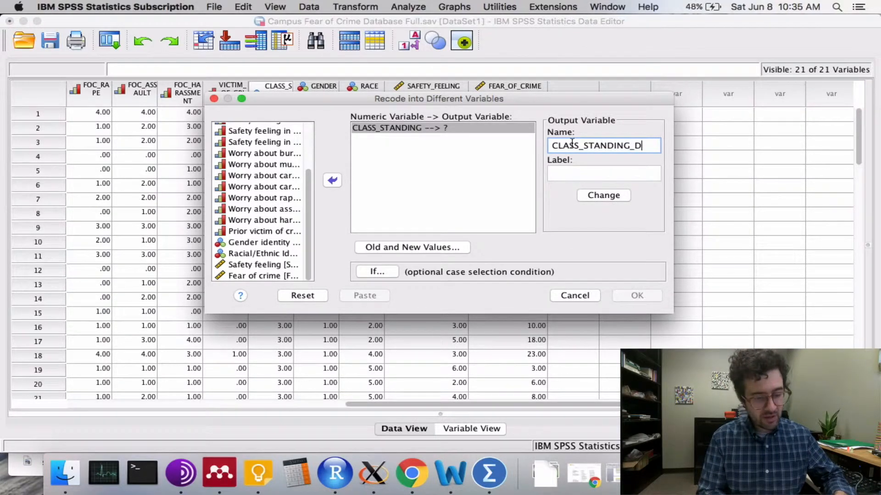
{"action": "left_click", "coordinate": [572, 173]}
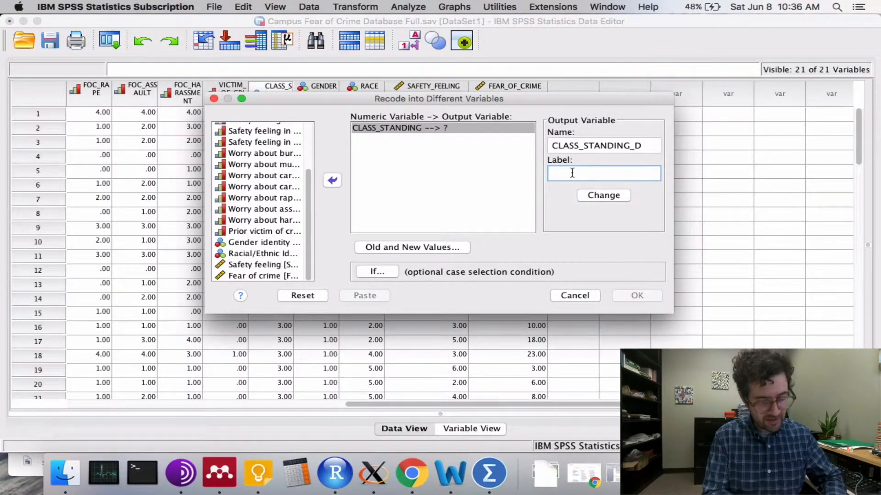
{"action": "type", "text": "A"}
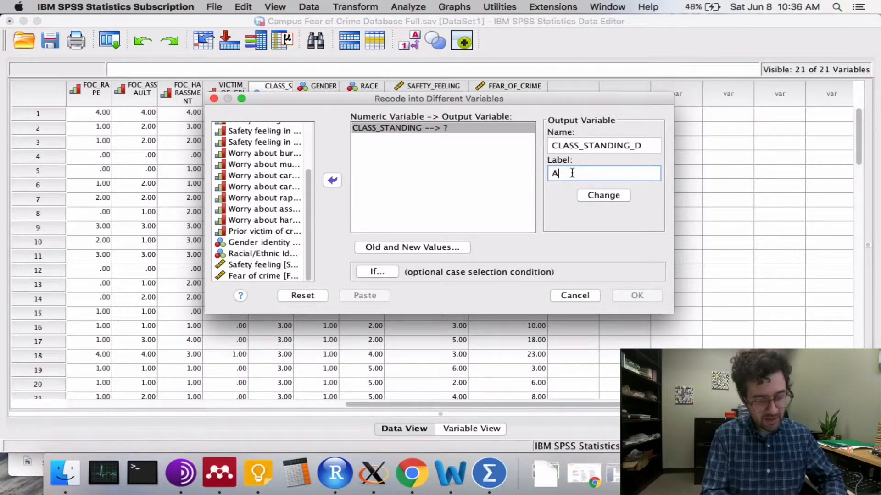
{"action": "type", "text": "cademic class sta"}
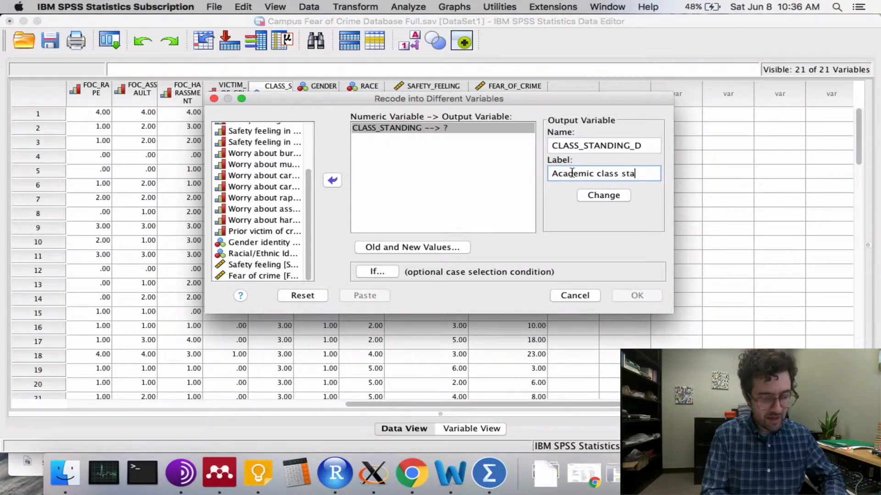
{"action": "type", "text": "nding ("}
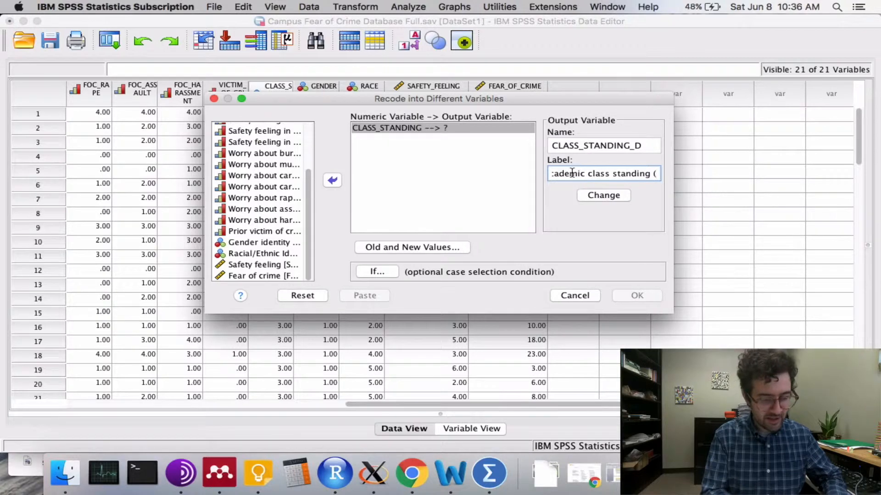
{"action": "type", "text": "Freshm"}
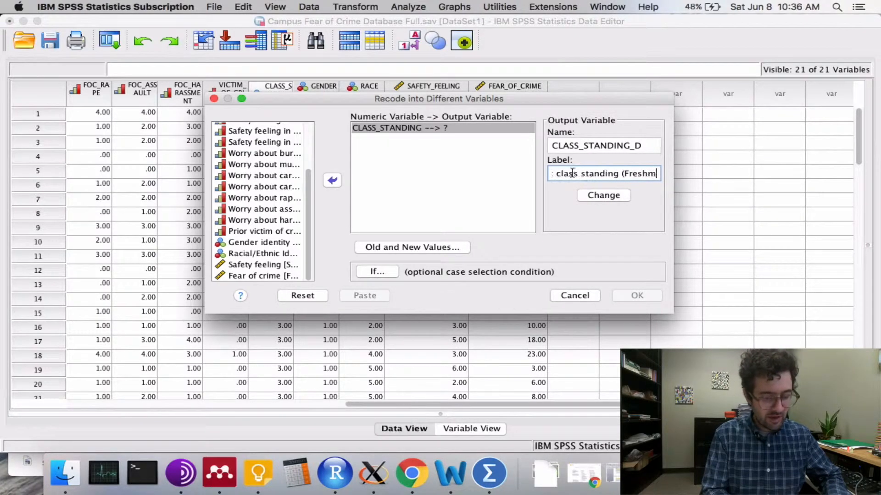
{"action": "type", "text": "an vs"}
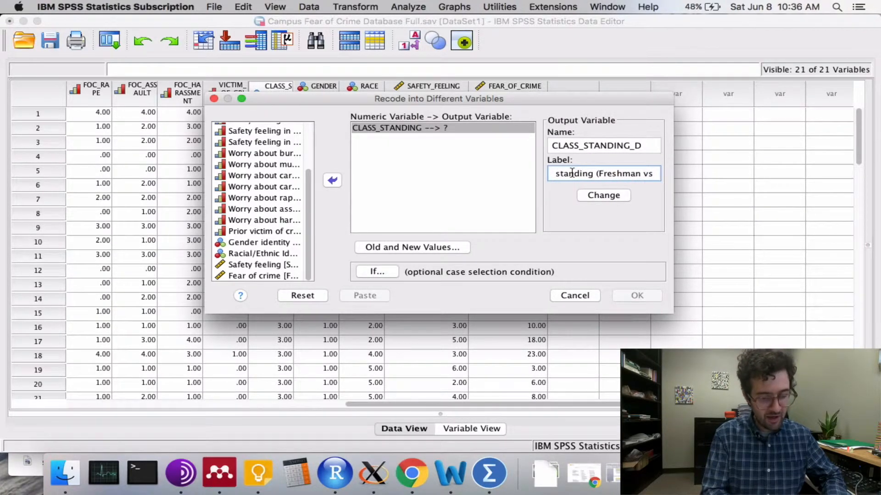
{"action": "type", "text": " Non-freshman)"}
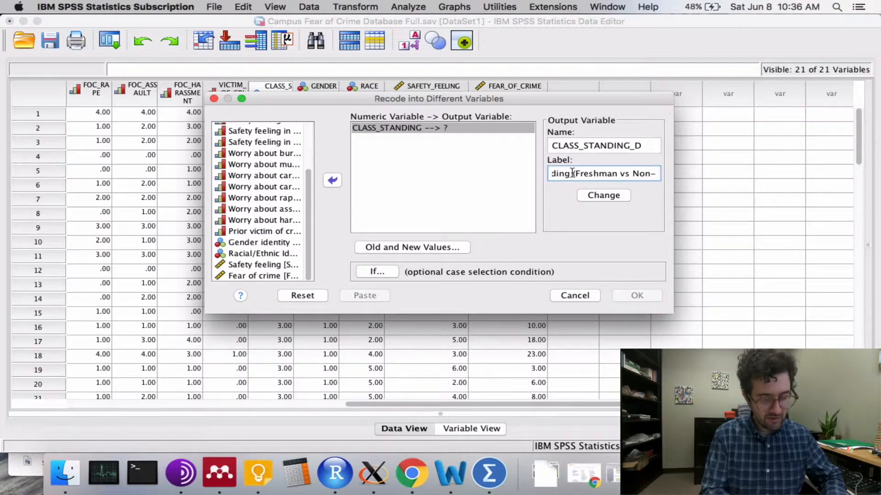
{"action": "left_click", "coordinate": [591, 195]}
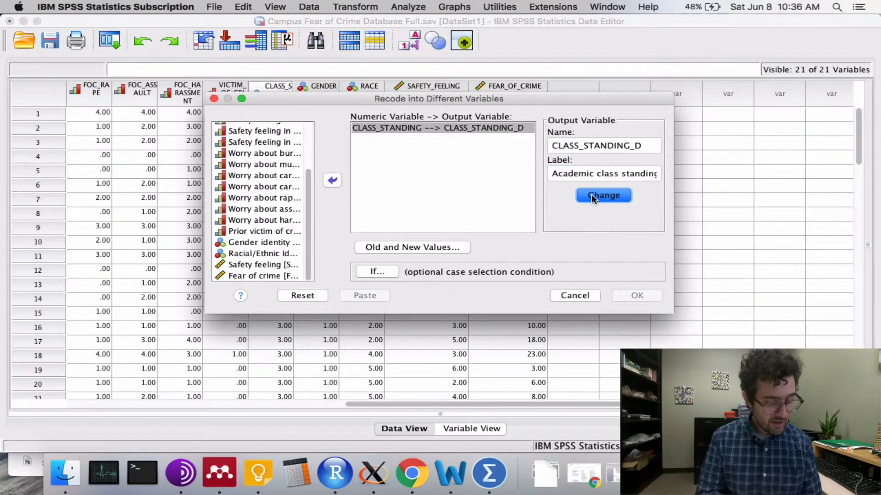
- Open the old and new value definitions and add a recode rule mapping old value 1 to new value 1
{"action": "left_click", "coordinate": [406, 247]}
{"action": "left_click", "coordinate": [237, 121]}
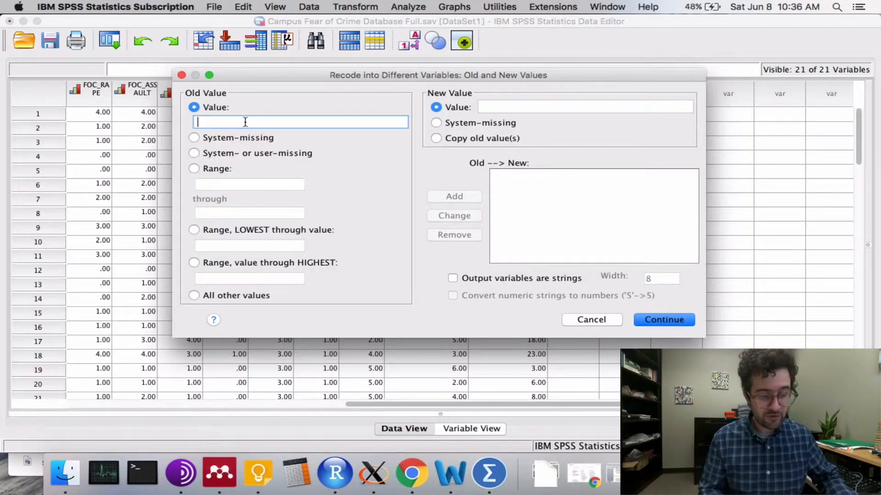
{"action": "type", "text": "1"}
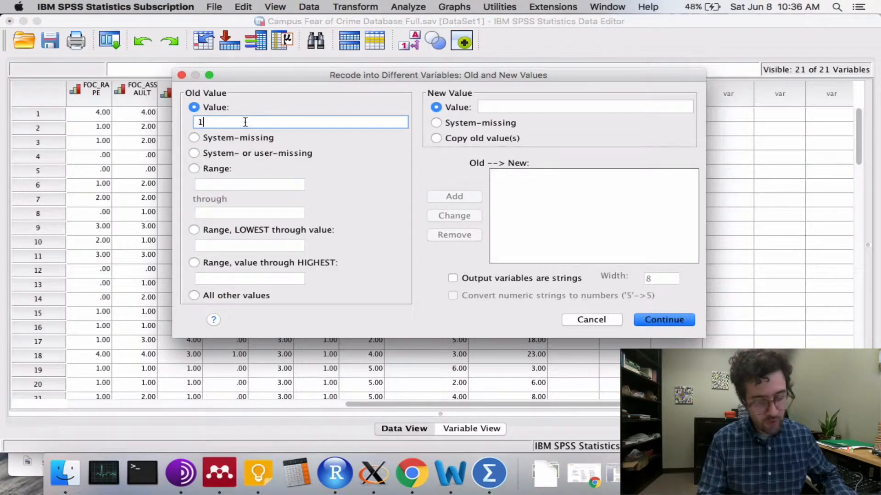
{"action": "left_click", "coordinate": [488, 105]}
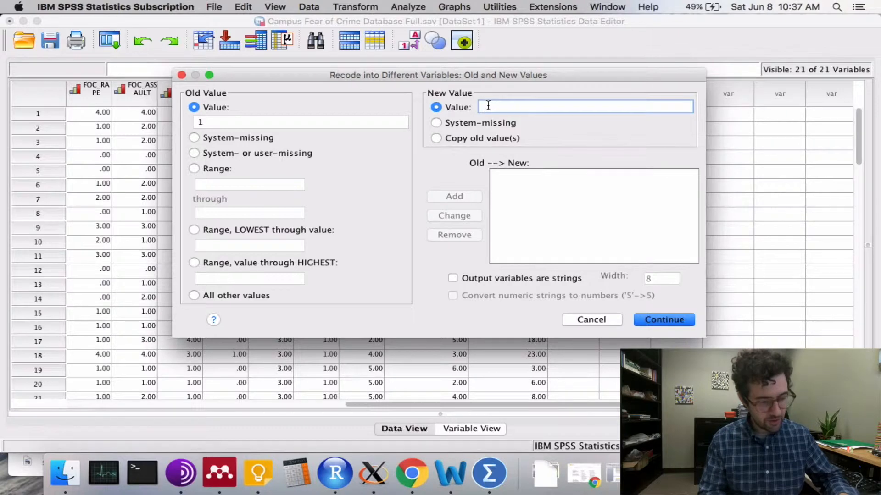
{"action": "type", "text": "1"}
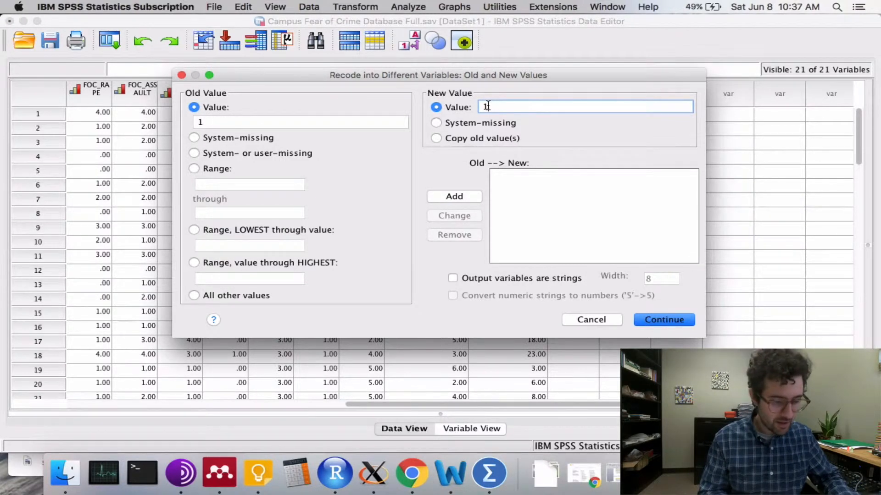
{"action": "left_click", "coordinate": [439, 198]}
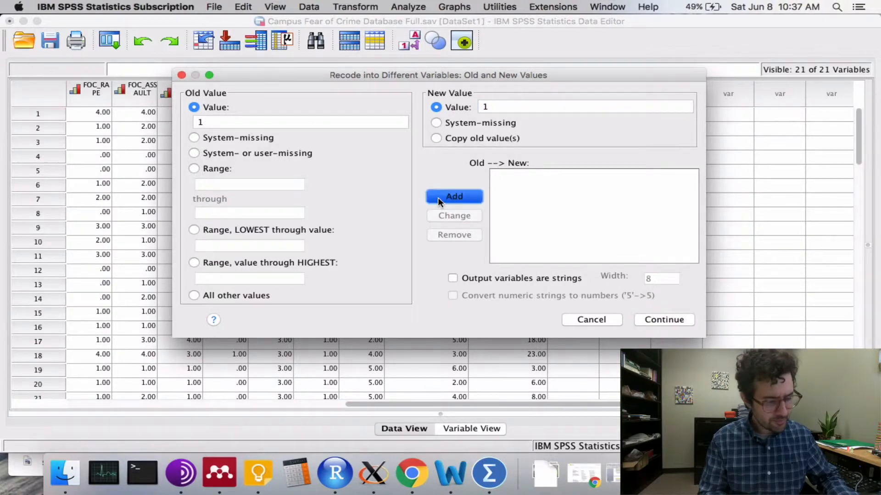
- Add a recode rule mapping old value 2 to new value 0
{"action": "left_click", "coordinate": [302, 121]}
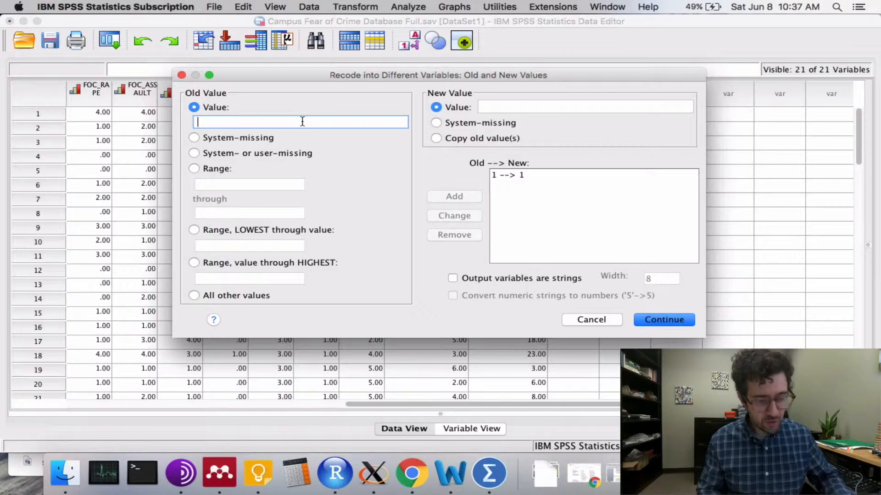
{"action": "type", "text": "2"}
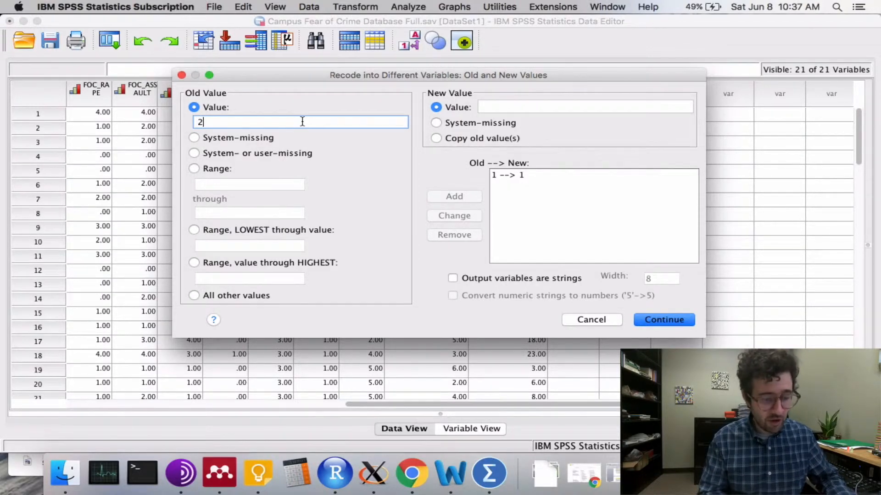
{"action": "left_click", "coordinate": [498, 107]}
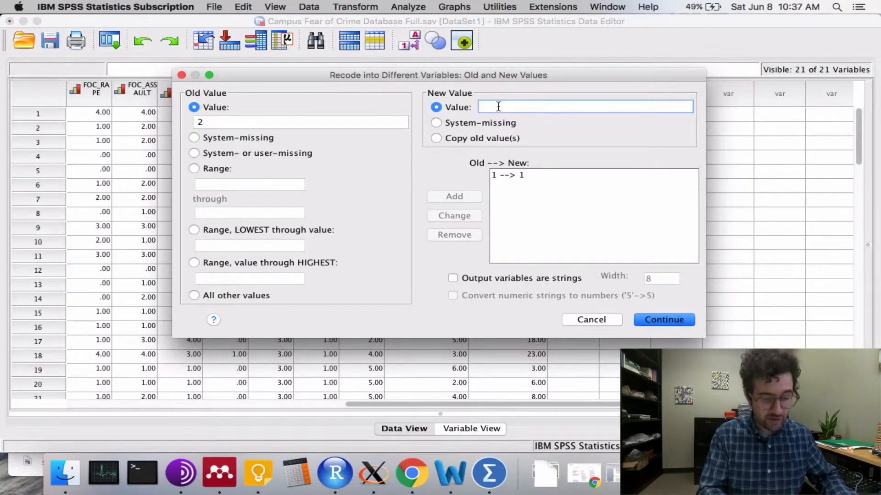
{"action": "type", "text": "0"}
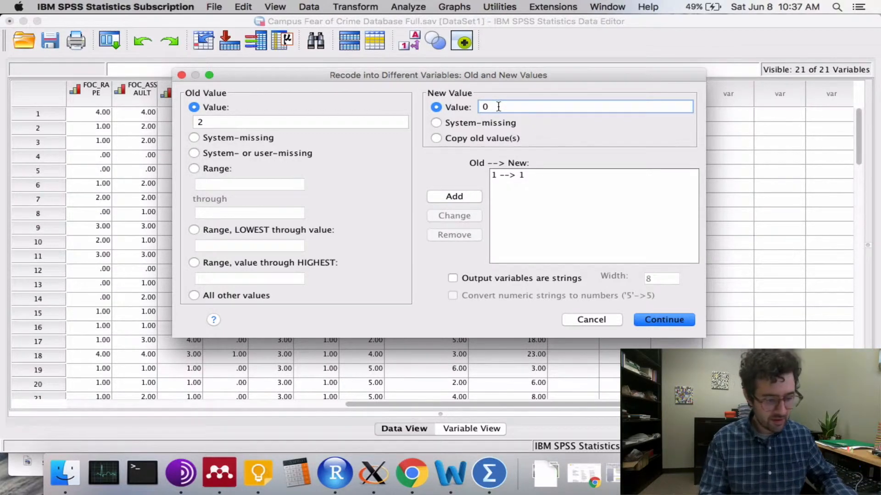
{"action": "left_click", "coordinate": [454, 196]}
- Add a recode rule mapping old value 3 to new value 0
{"action": "left_click", "coordinate": [287, 123]}
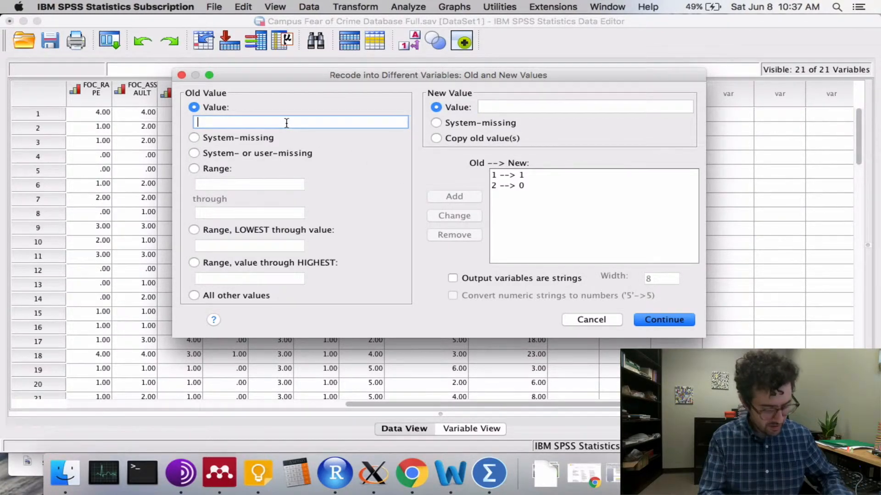
{"action": "type", "text": "3"}
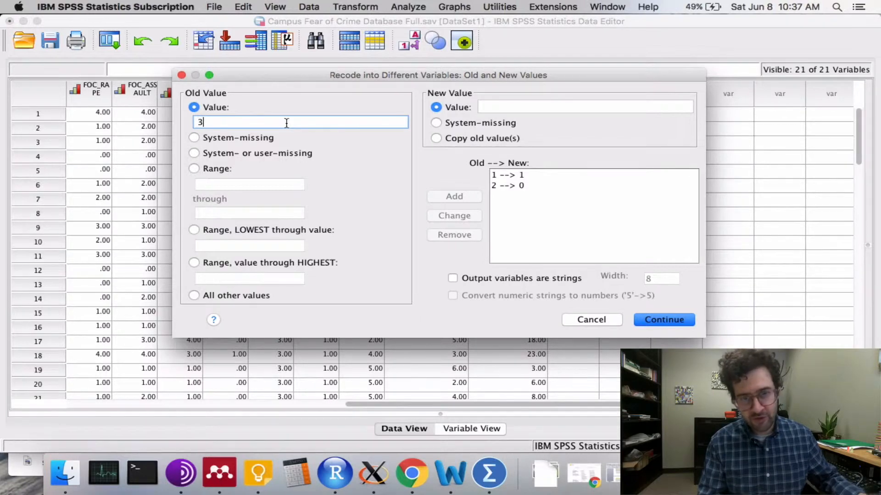
{"action": "left_click", "coordinate": [501, 106]}
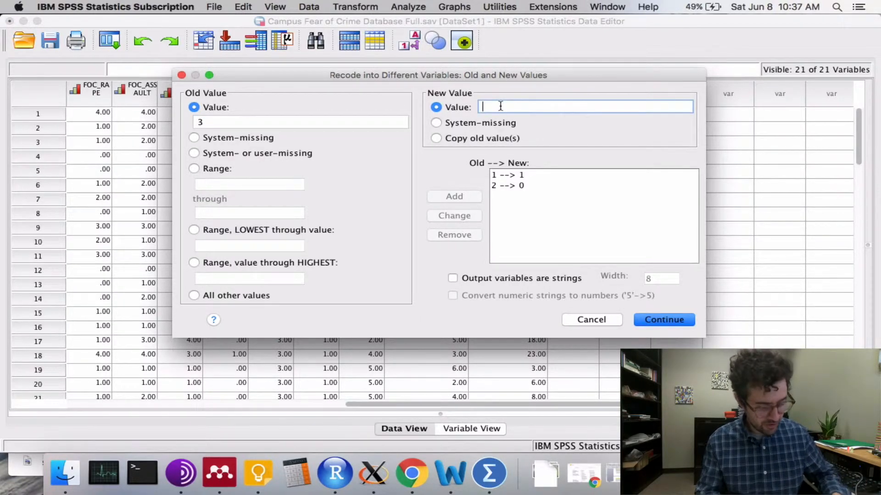
{"action": "type", "text": "0"}
{"action": "left_click", "coordinate": [439, 196]}
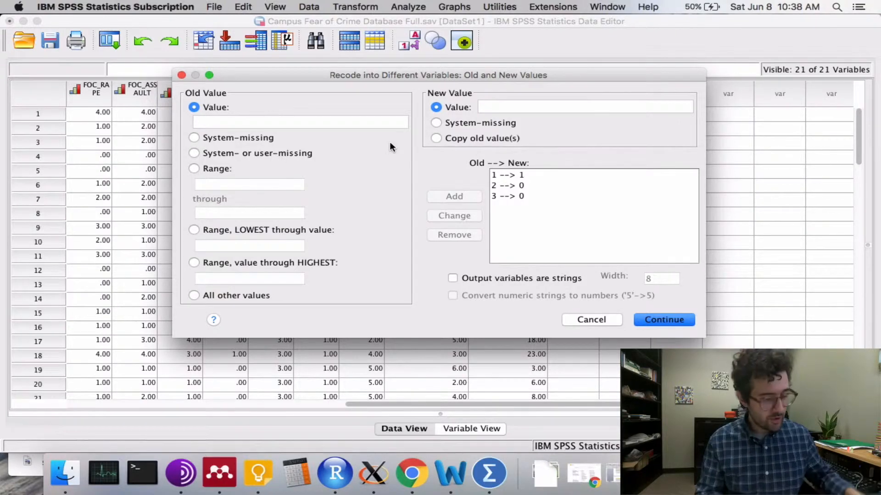
- Add a recode rule mapping old value 4 to new value 0
{"action": "left_click", "coordinate": [250, 124]}
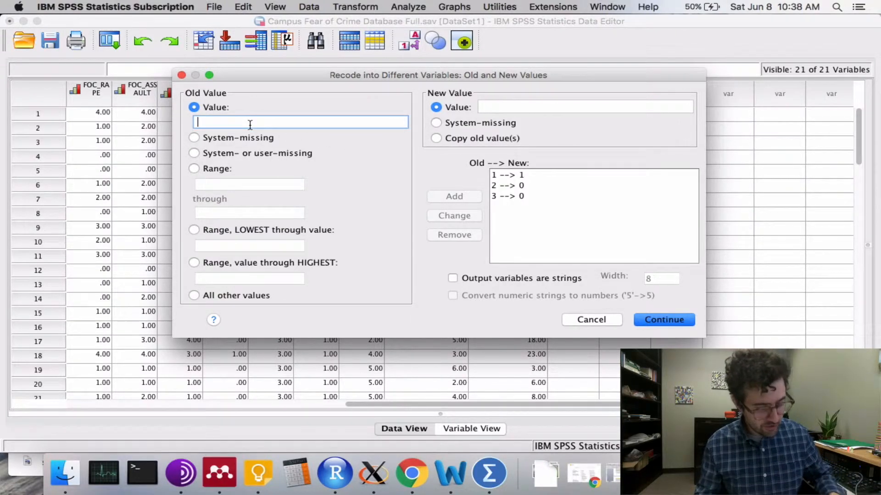
{"action": "type", "text": "4"}
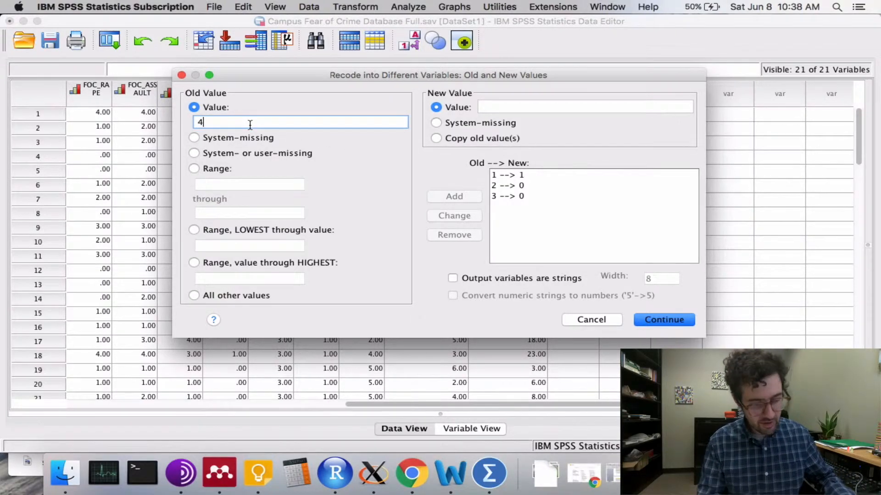
{"action": "left_click", "coordinate": [493, 104]}
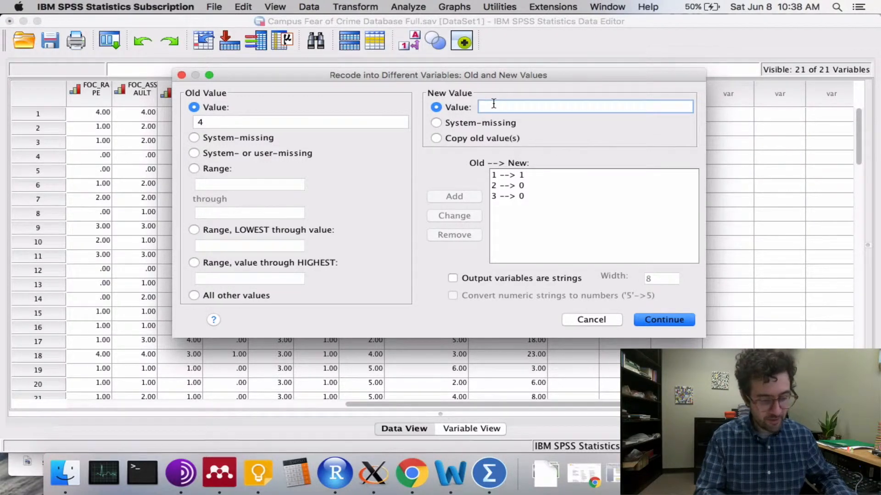
{"action": "type", "text": "0"}
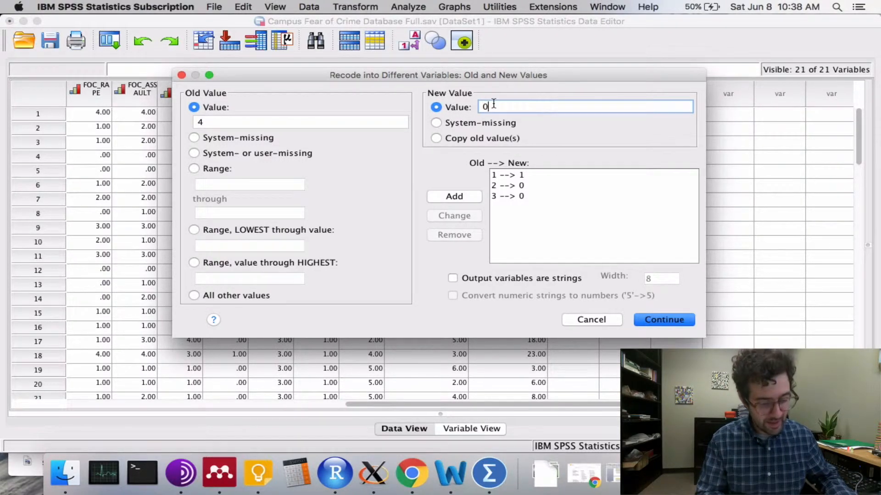
{"action": "left_click", "coordinate": [439, 197]}
- Add a recode rule mapping old value 5 to new value 0
{"action": "left_click", "coordinate": [250, 122]}
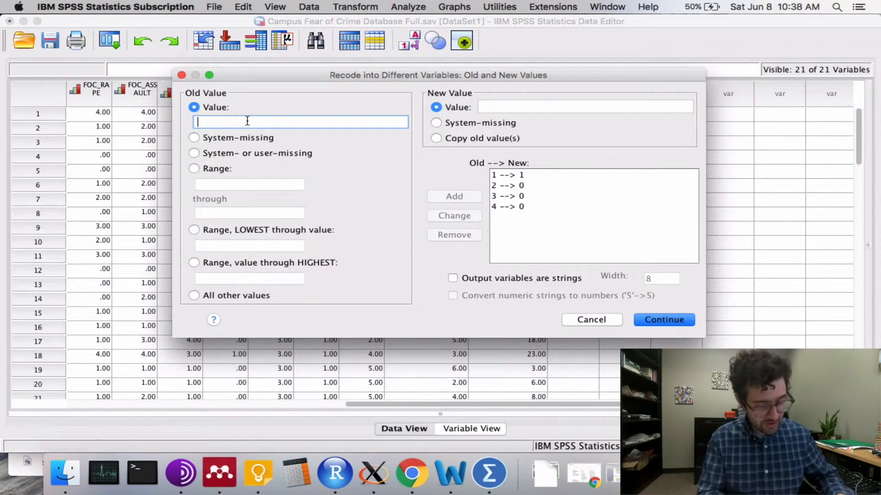
{"action": "type", "text": "5"}
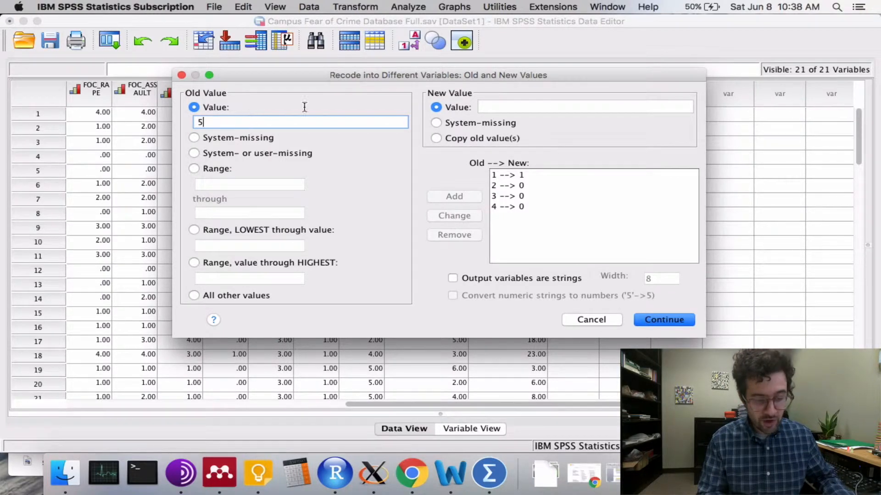
{"action": "left_click", "coordinate": [505, 106]}
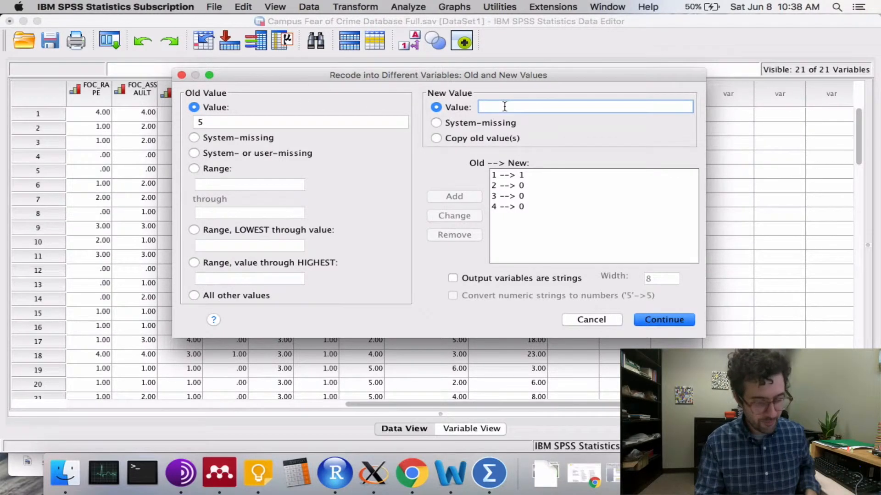
{"action": "type", "text": "0"}
{"action": "left_click", "coordinate": [461, 197]}
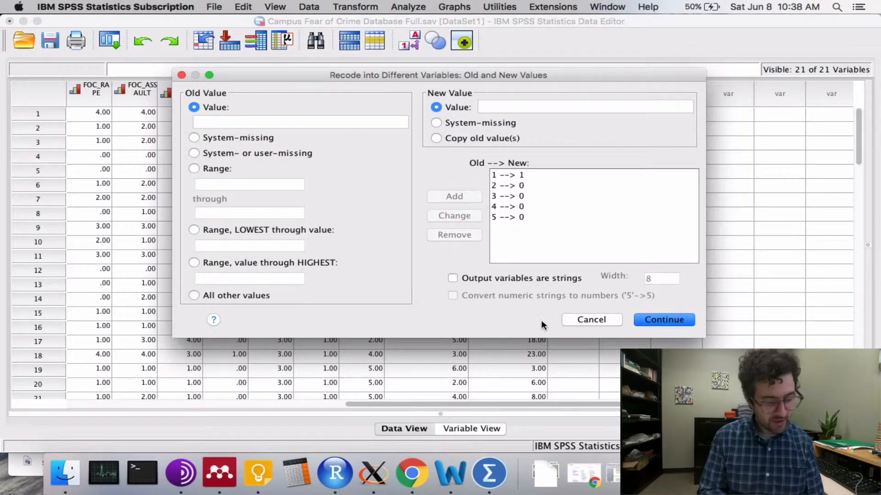
- Accept the old and new value rules and run the recode of CLASS_STANDING into CLASS_STANDING_D
{"action": "left_click", "coordinate": [659, 320]}
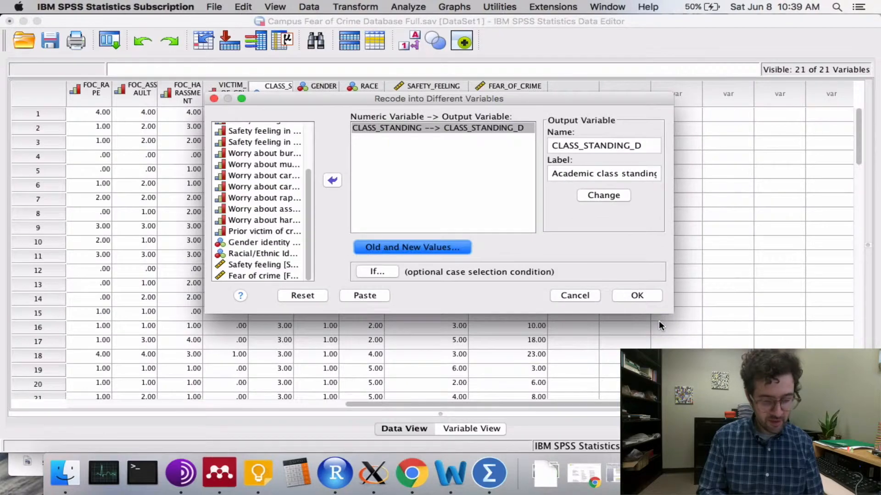
{"action": "left_click", "coordinate": [637, 295]}
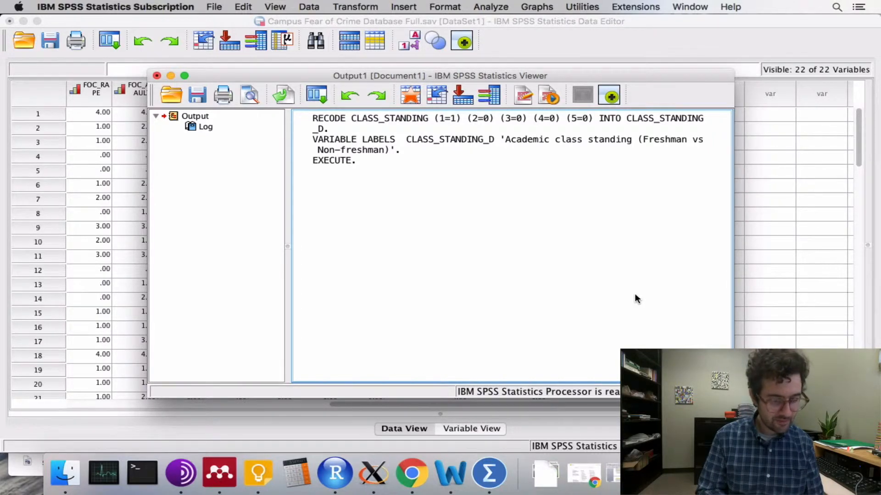
- Return to the dataset window and move the CLASS_STANDING column directly after CLASS_STANDING_D
{"action": "left_click", "coordinate": [661, 21]}
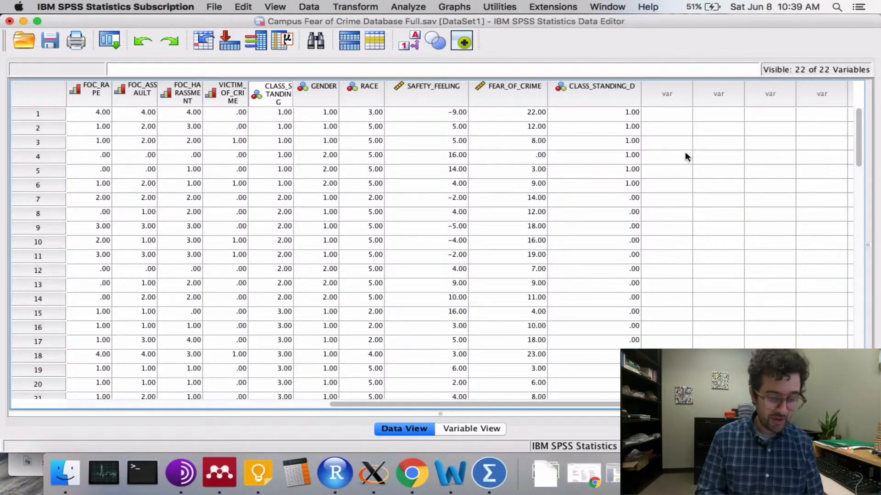
{"action": "left_click", "coordinate": [609, 97]}
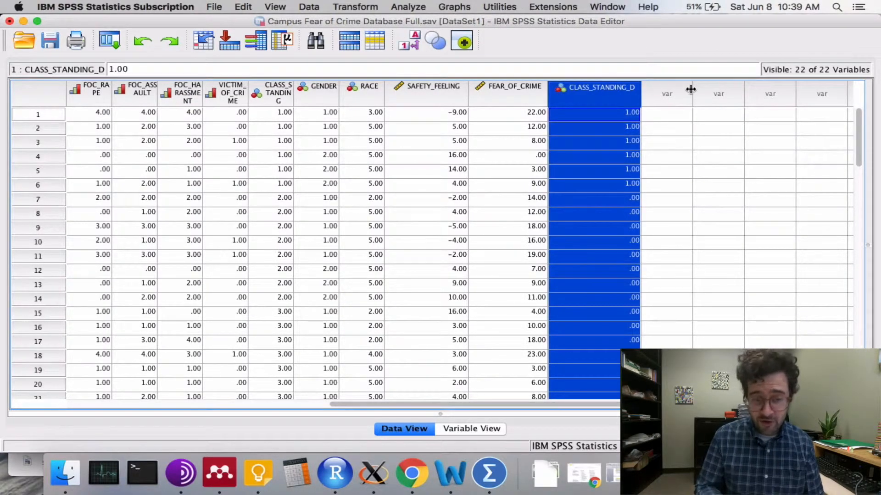
{"action": "left_click_drag", "start_coordinate": [278, 94], "coordinate": [641, 88]}
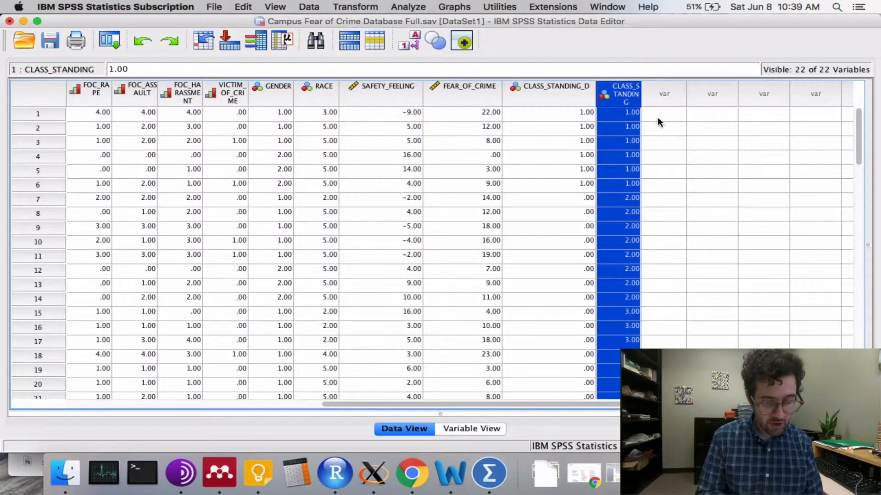
- Compare CLASS_STANDING_D with CLASS_STANDING for the freshman cases in rows 1 to 6
{"action": "left_click", "coordinate": [562, 114]}
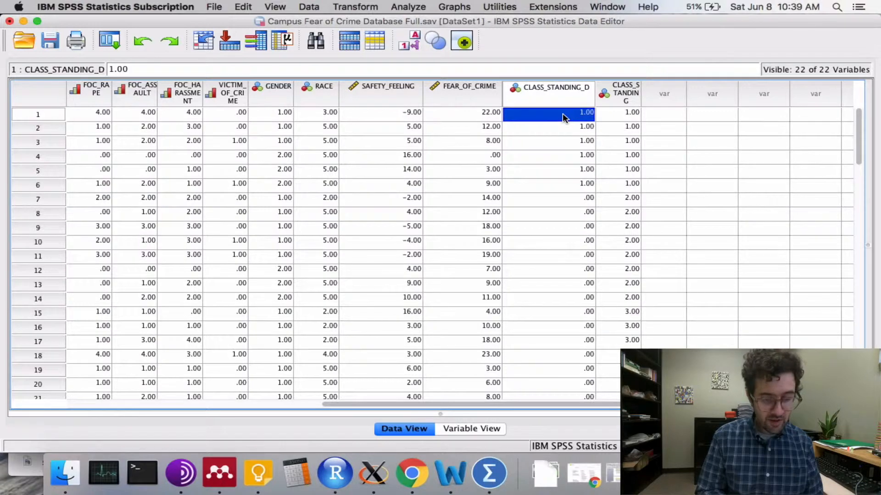
{"action": "left_click", "coordinate": [633, 115]}
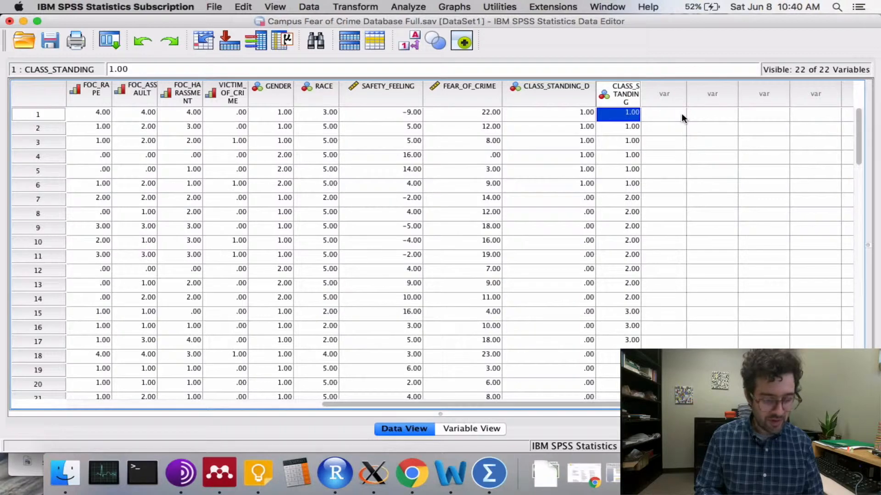
{"action": "key", "text": "Left"}
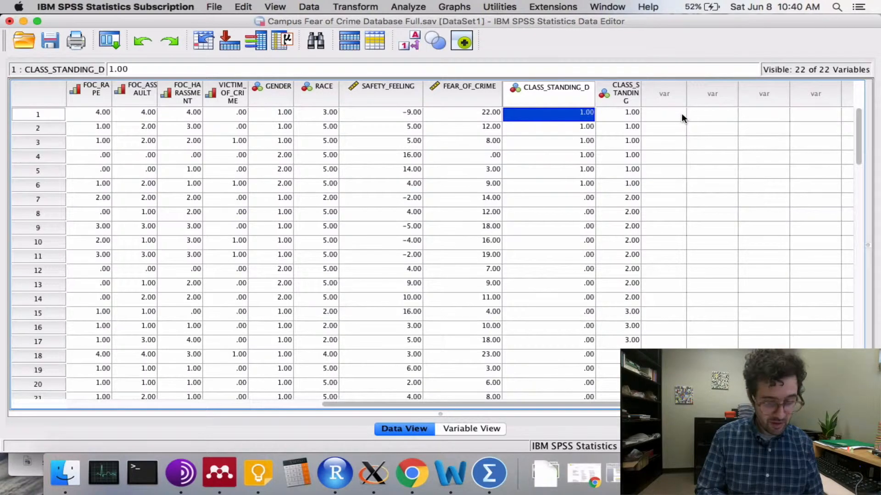
{"action": "left_click_drag", "start_coordinate": [621, 112], "coordinate": [572, 186]}
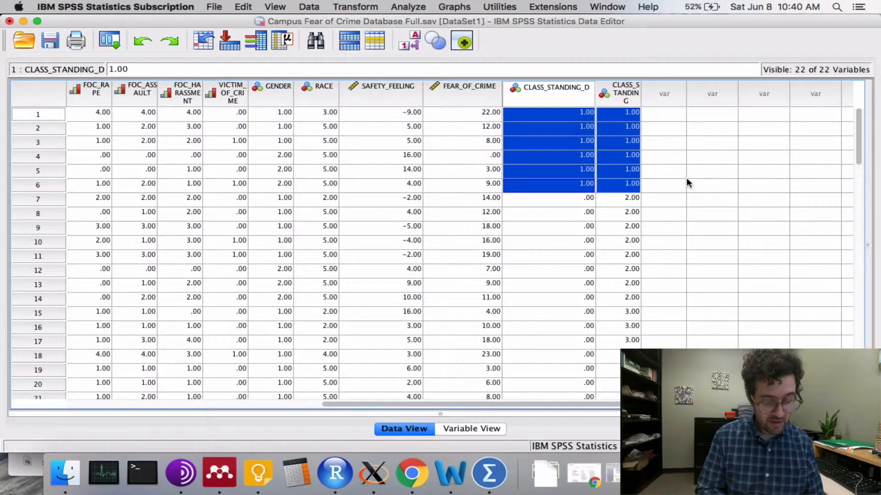
- Check the recoded values against the original class standings 2 and 3, from row 7 onward
{"action": "scroll", "coordinate": [687, 178], "scroll_direction": "down", "scroll_amount": 5}
{"action": "left_click_drag", "start_coordinate": [623, 132], "coordinate": [572, 134]}
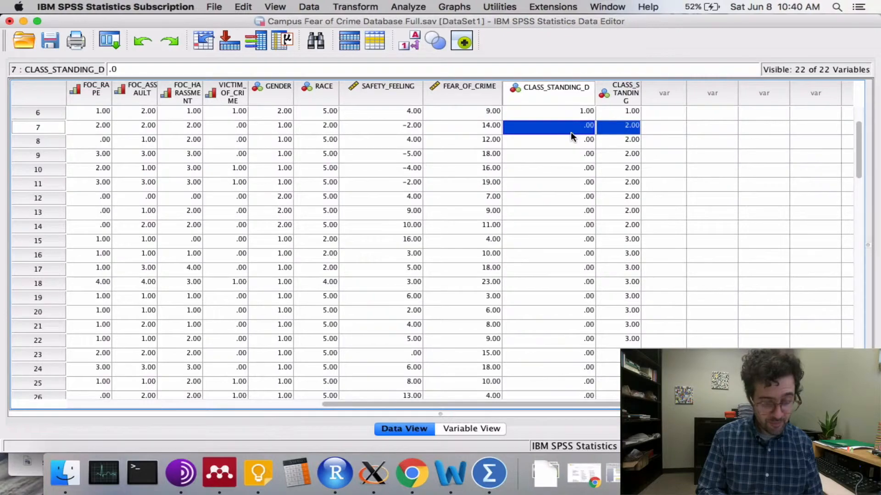
{"action": "left_click_drag", "start_coordinate": [570, 131], "coordinate": [573, 225]}
{"action": "scroll", "coordinate": [608, 243], "scroll_direction": "down", "scroll_amount": 4}
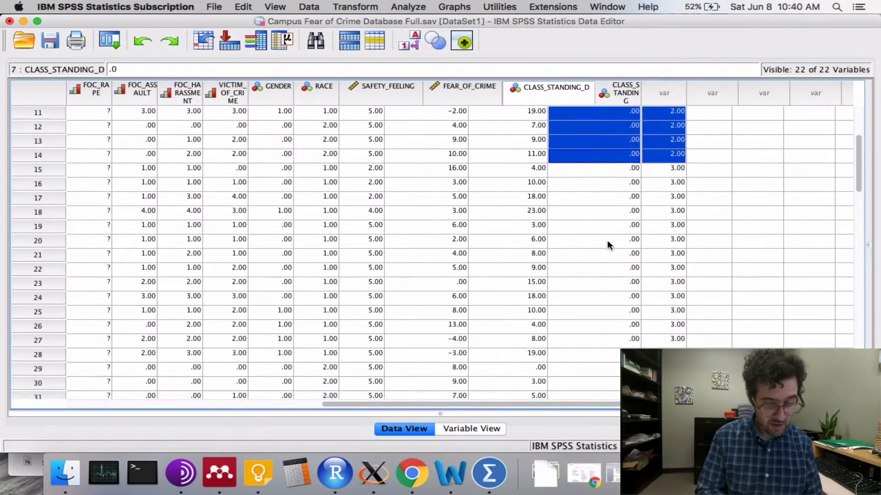
{"action": "scroll", "coordinate": [606, 240], "scroll_direction": "left", "scroll_amount": 1}
{"action": "left_click_drag", "start_coordinate": [660, 145], "coordinate": [628, 369]}
{"action": "scroll", "coordinate": [431, 252], "scroll_direction": "down", "scroll_amount": 8}
{"action": "scroll", "coordinate": [432, 252], "scroll_direction": "right", "scroll_amount": 3}
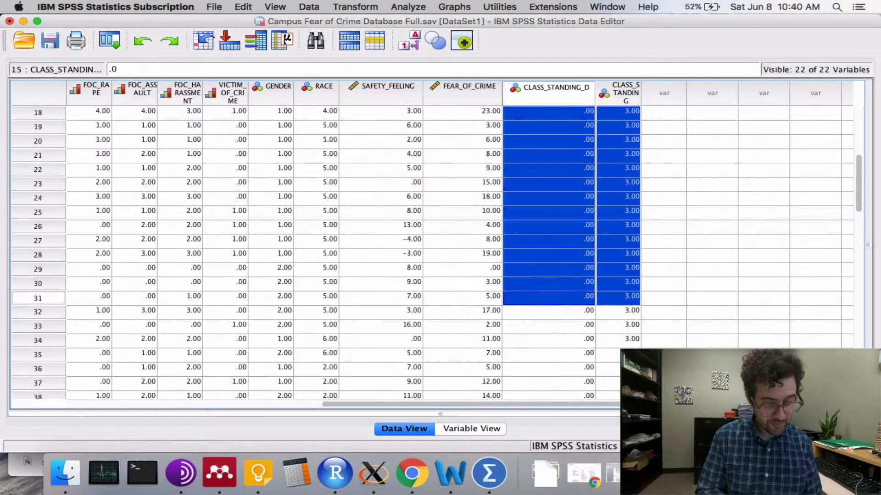
{"action": "left_click_drag", "start_coordinate": [522, 168], "coordinate": [566, 214]}
- Check the recoded values for the cases with class standing 4, in rows 36 to 64
{"action": "scroll", "coordinate": [611, 214], "scroll_direction": "down", "scroll_amount": 4}
{"action": "scroll", "coordinate": [611, 214], "scroll_direction": "left", "scroll_amount": 2}
{"action": "left_click_drag", "start_coordinate": [611, 129], "coordinate": [558, 323]}
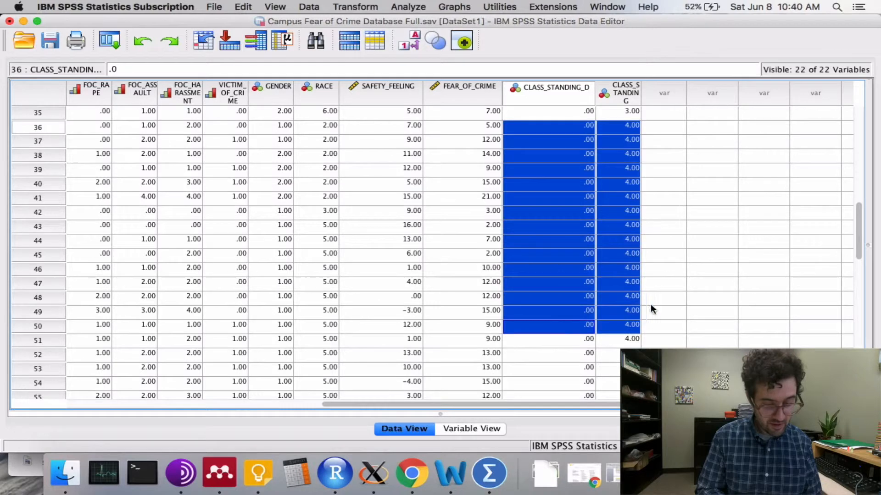
{"action": "scroll", "coordinate": [650, 304], "scroll_direction": "down", "scroll_amount": 7}
{"action": "left_click_drag", "start_coordinate": [616, 153], "coordinate": [571, 338]}
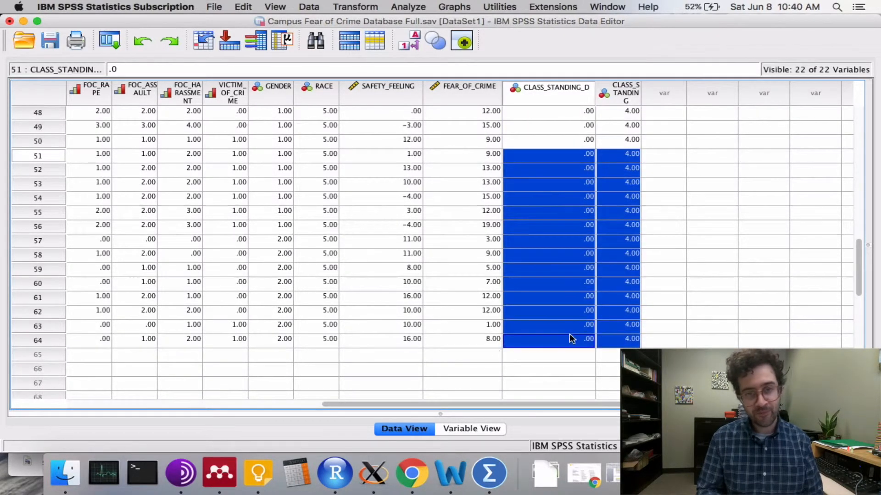
{"action": "left_click", "coordinate": [661, 155]}
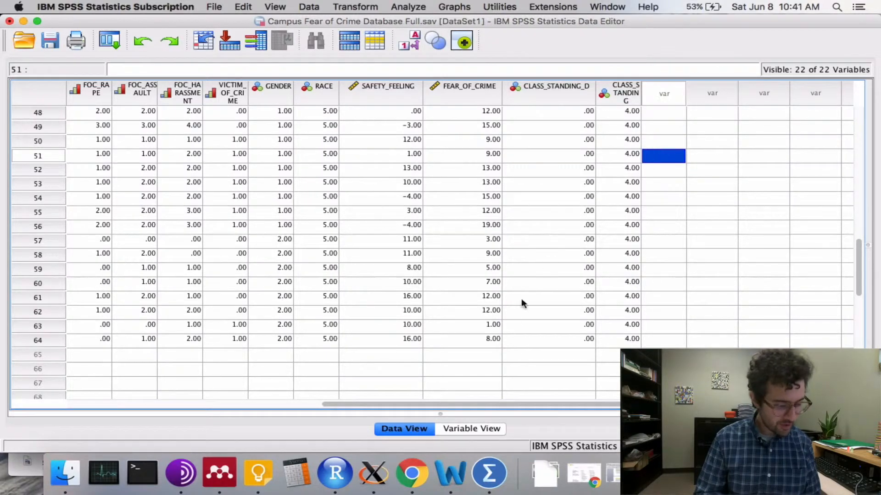
- Widen the Name column in the variable definitions to fit the full names and select the CLASS_STANDING_D variable
{"action": "left_click", "coordinate": [454, 428]}
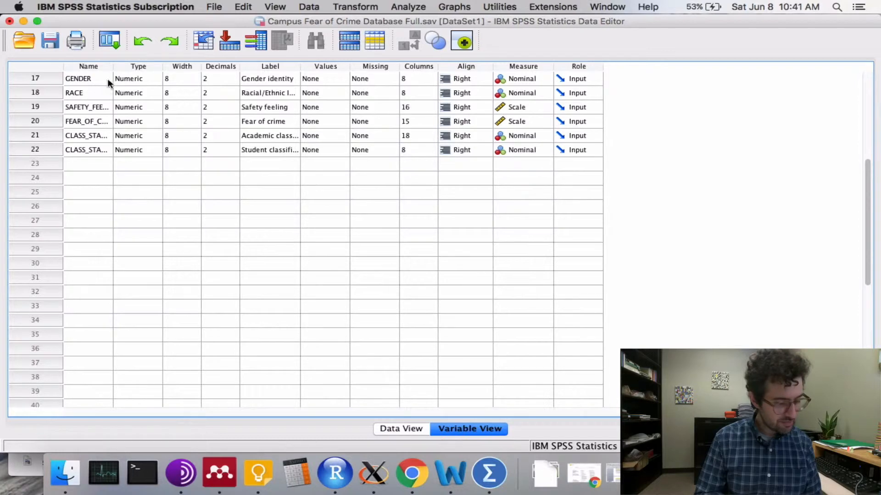
{"action": "left_click_drag", "start_coordinate": [113, 66], "coordinate": [201, 66]}
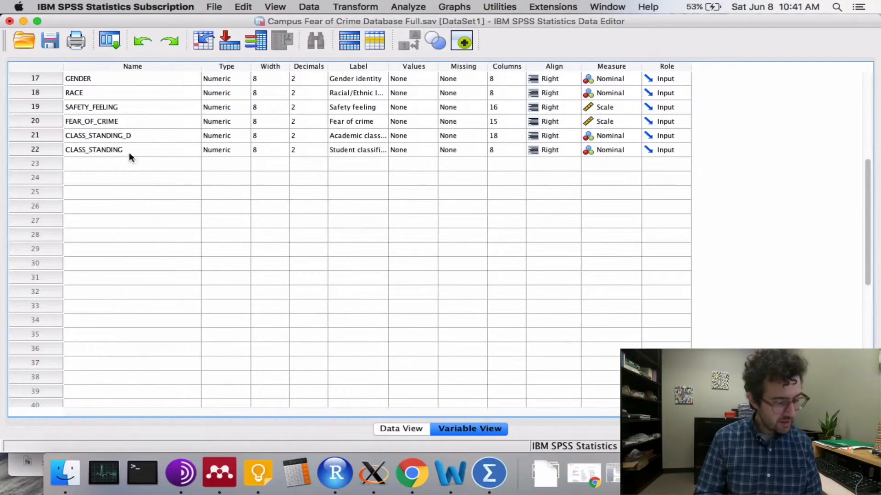
{"action": "left_click", "coordinate": [36, 135]}
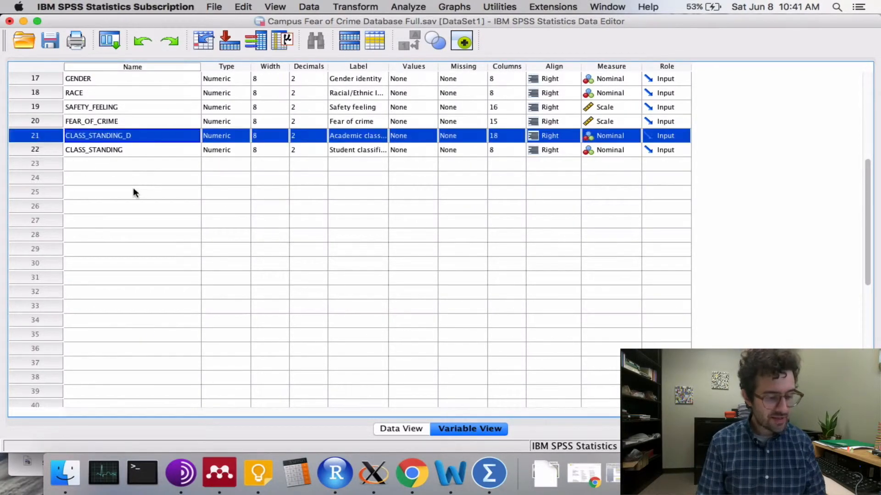